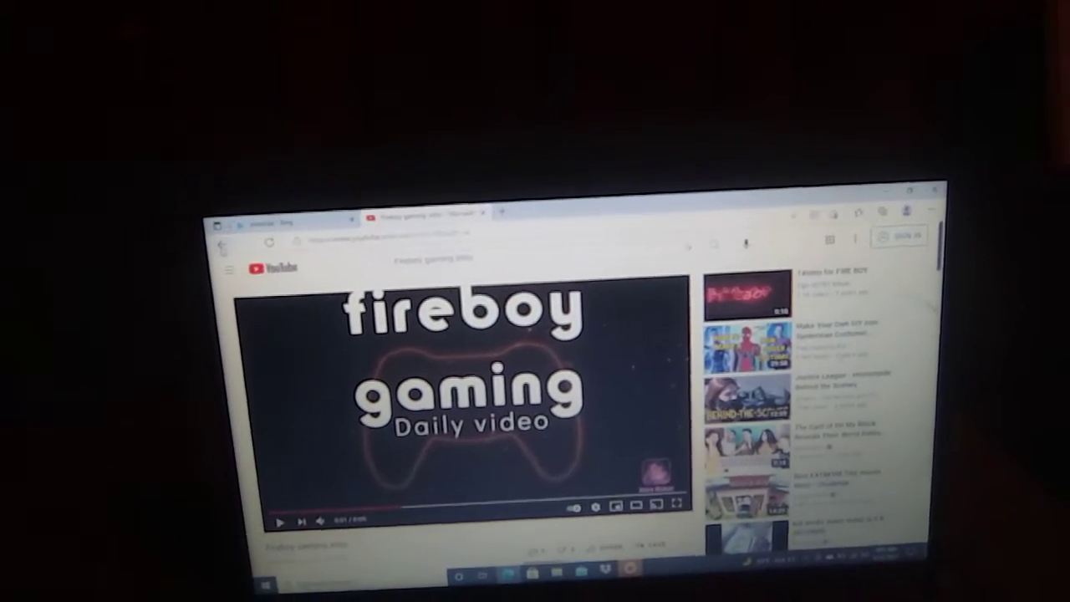
scroll(535, 401, down, 3)
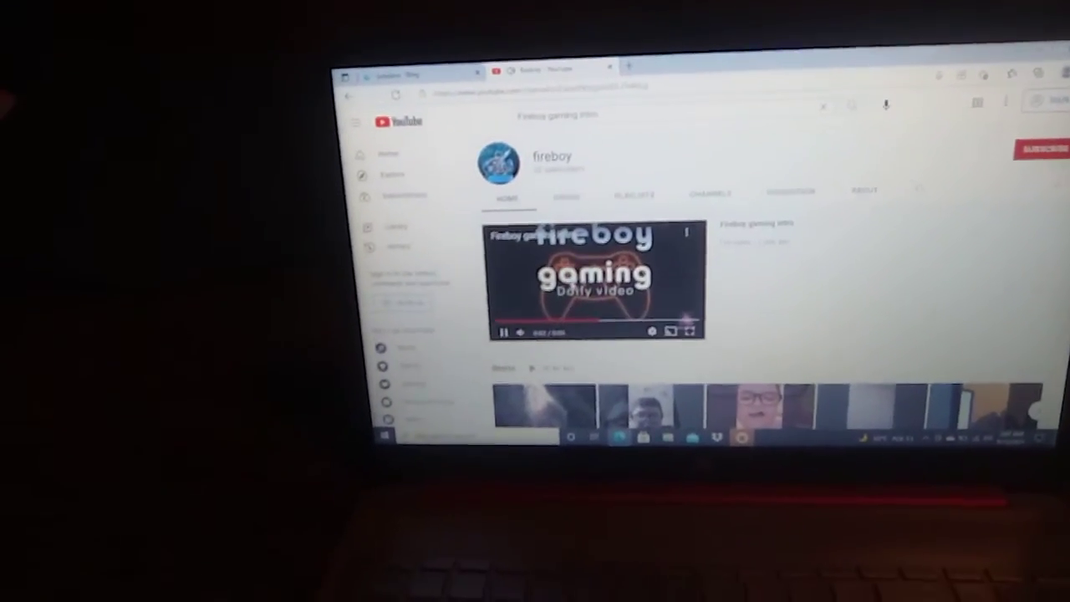
scroll(668, 292, down, 3)
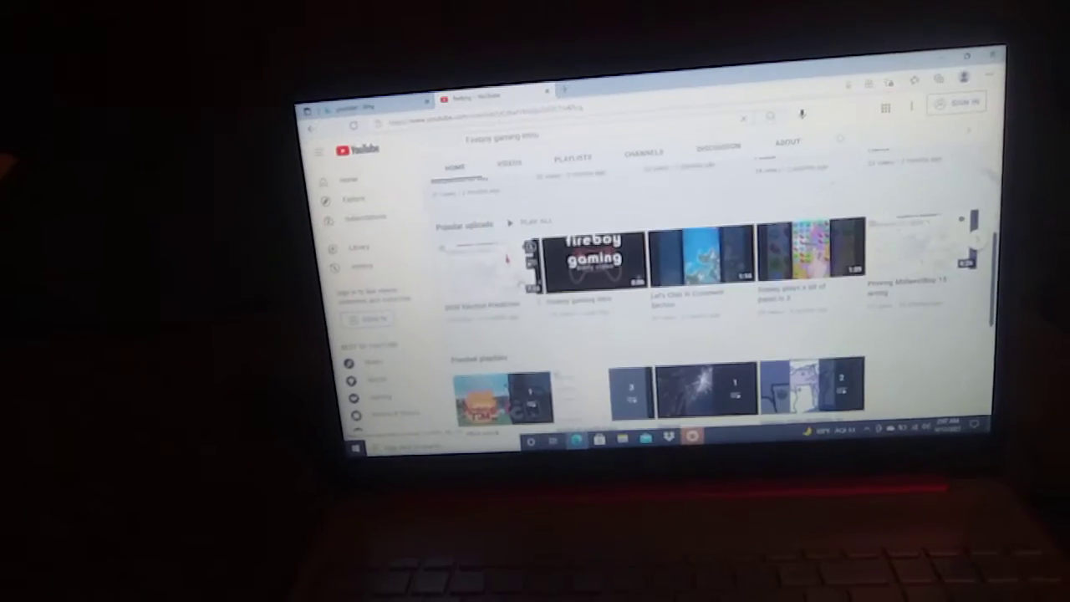
scroll(668, 250, down, 3)
scroll(669, 251, down, 2)
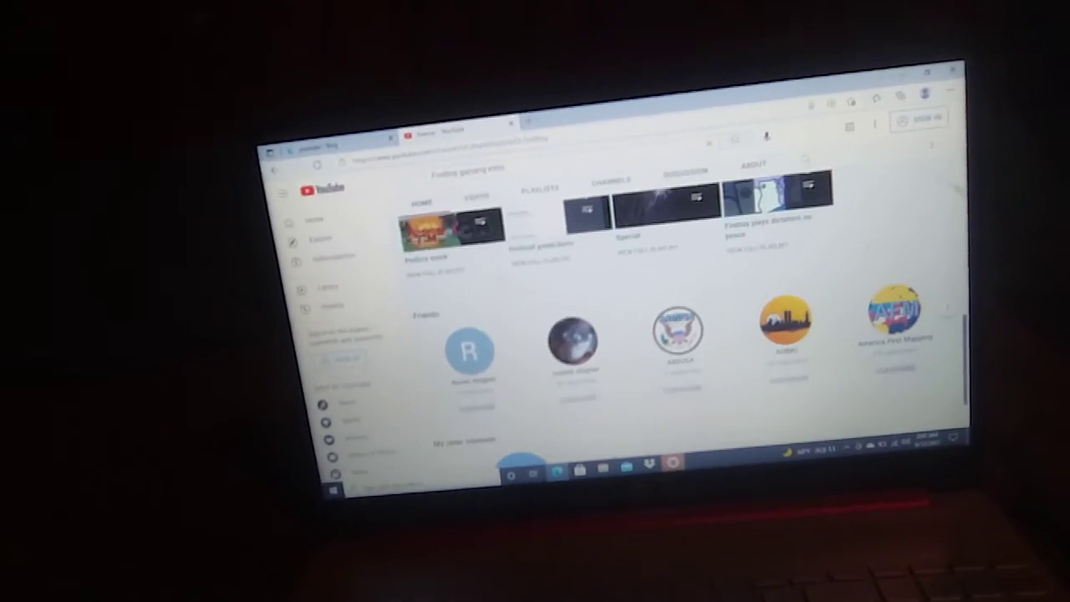
Step: Switch the fireboy channel from its Home sections to the VIDEOS uploads grid
click(573, 339)
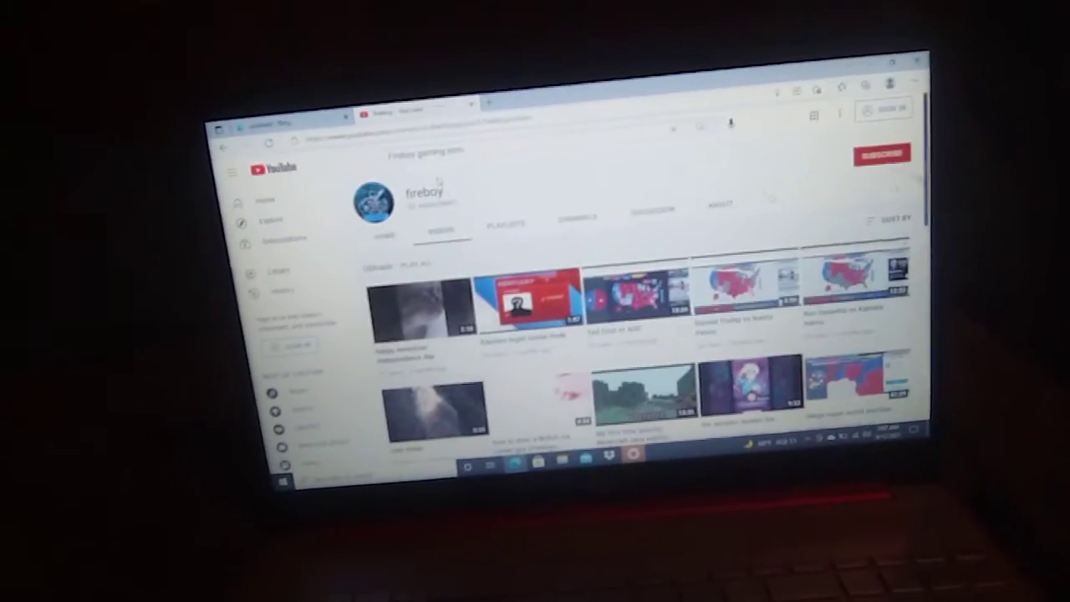
scroll(585, 335, down, 3)
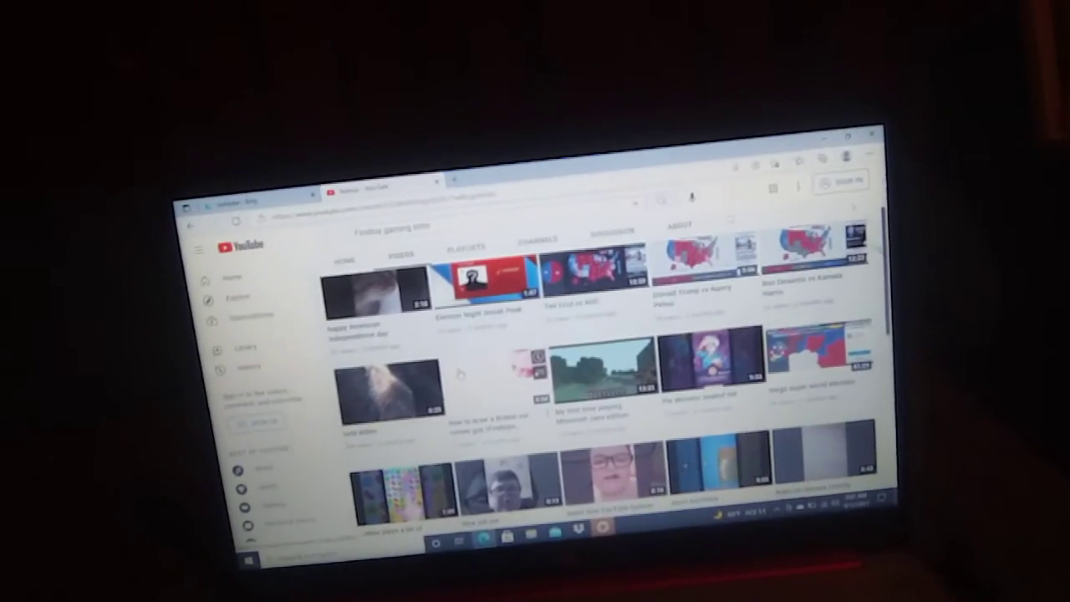
scroll(459, 372, down, 3)
scroll(458, 372, down, 3)
scroll(468, 351, down, 3)
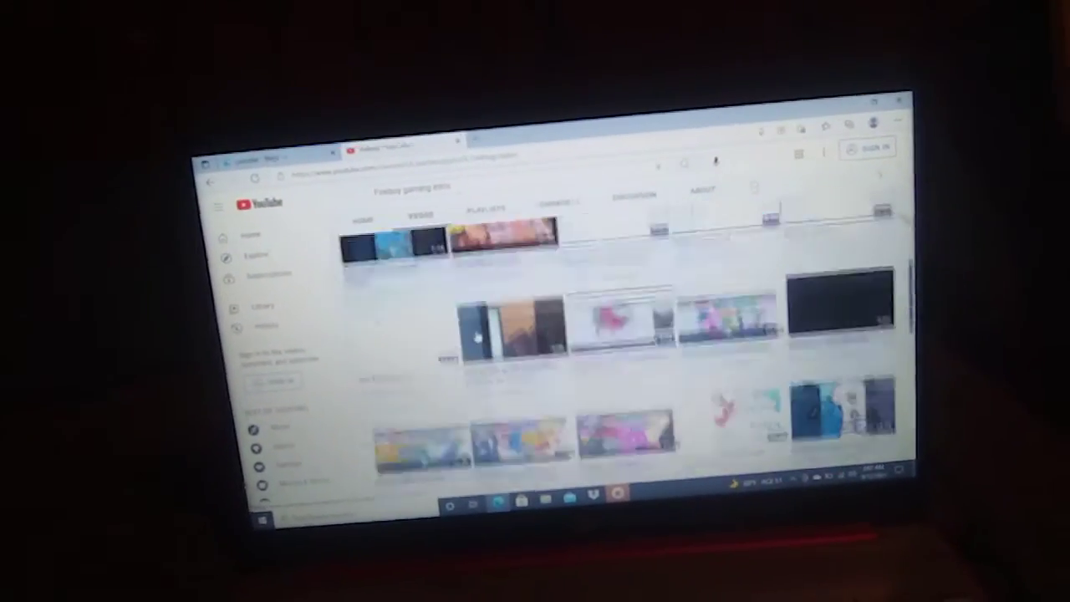
scroll(478, 336, down, 3)
scroll(468, 343, down, 3)
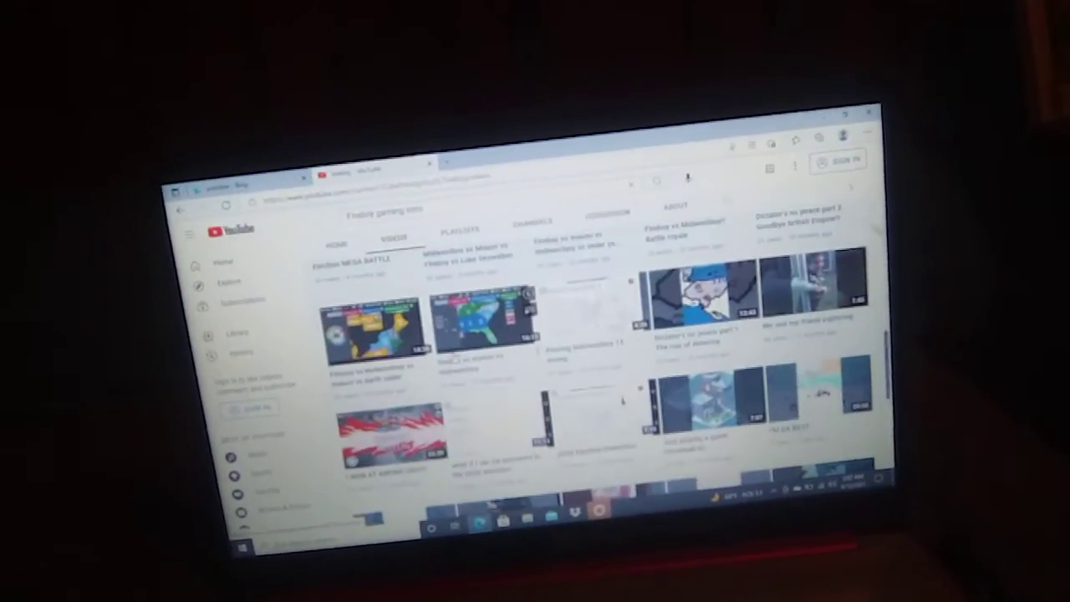
scroll(535, 335, down, 3)
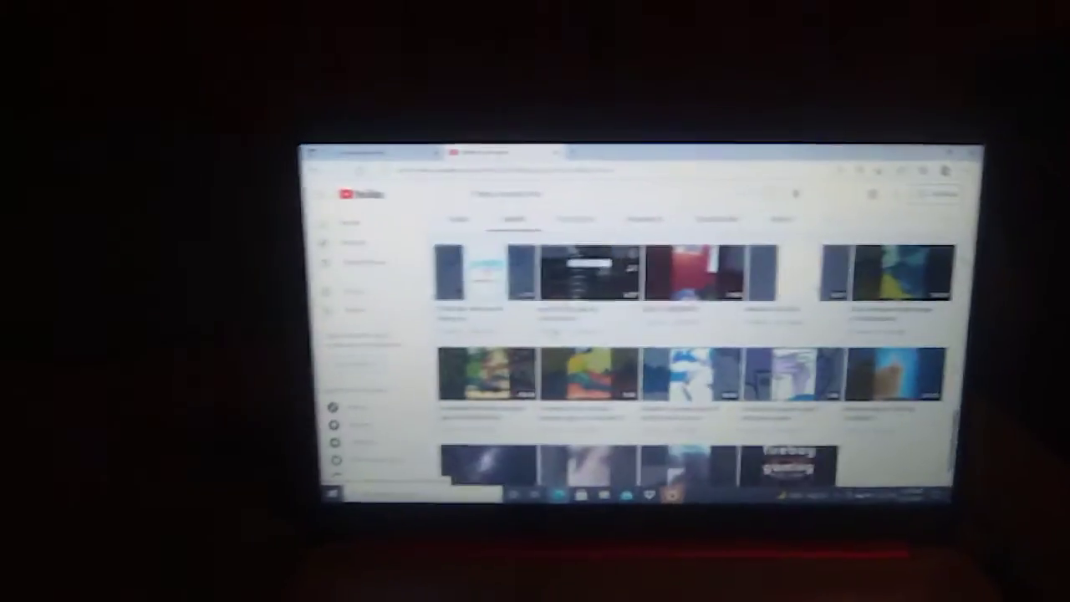
scroll(535, 335, down, 2)
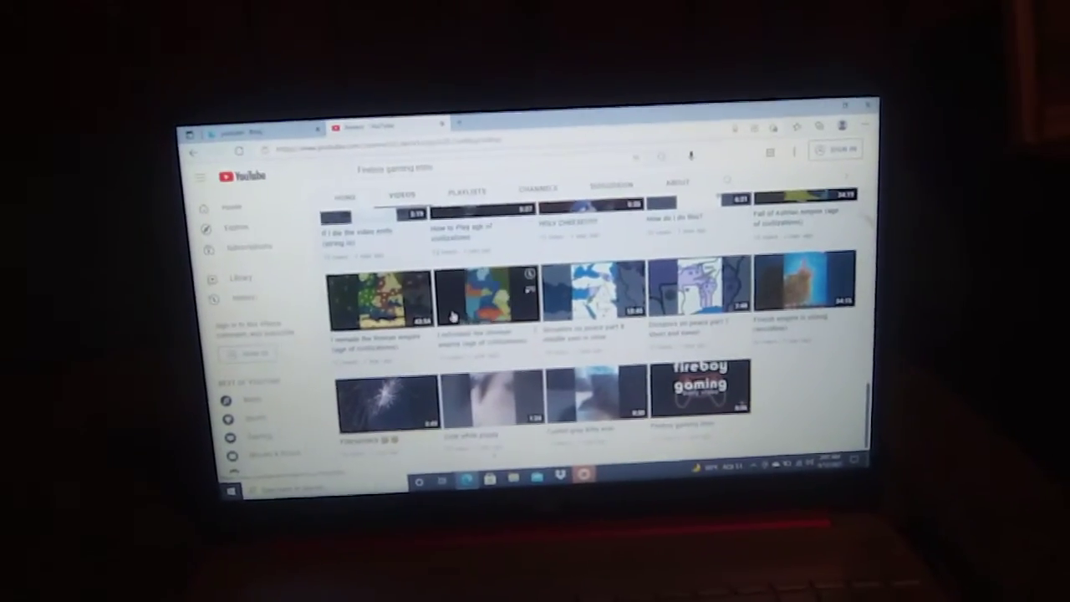
scroll(468, 326, up, 3)
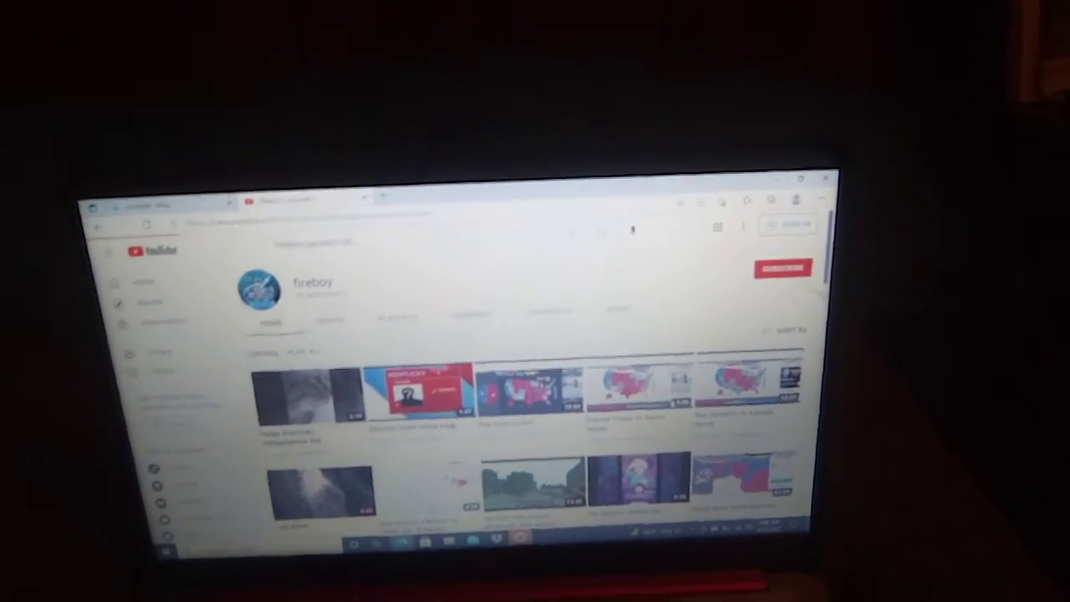
click(271, 334)
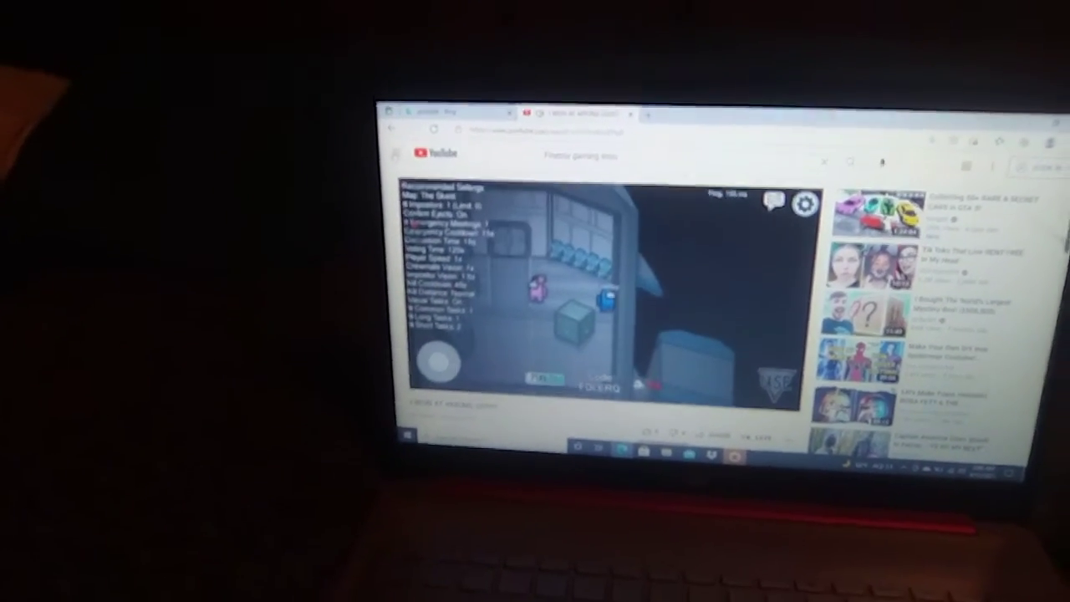
Step: Open YouTube's navigation sidebar while the Among Us video plays
click(395, 153)
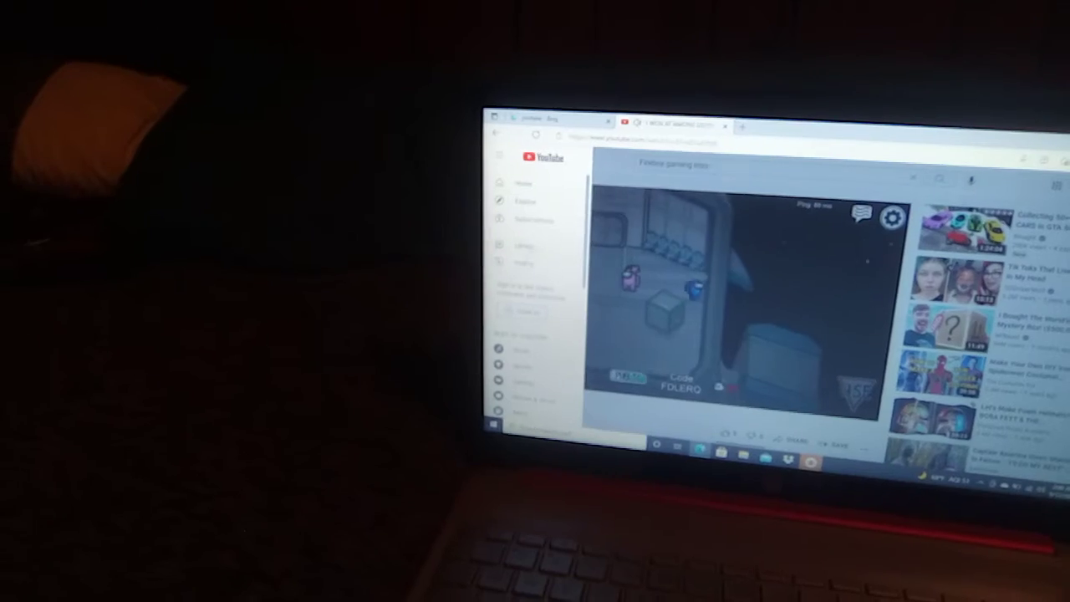
Step: Close the navigation sidebar so the Among Us video plays full-width
click(502, 147)
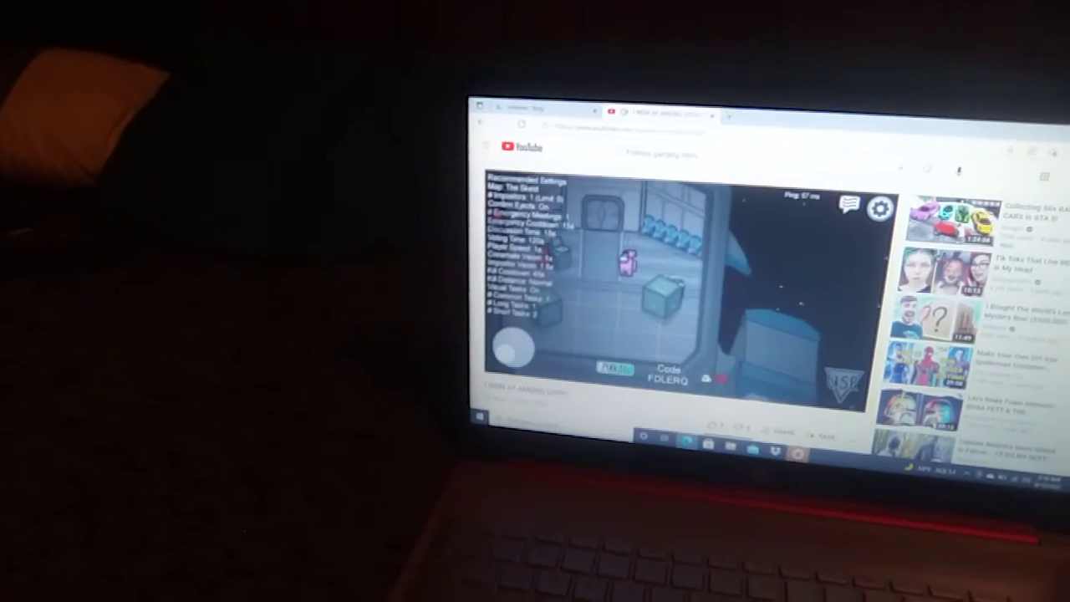